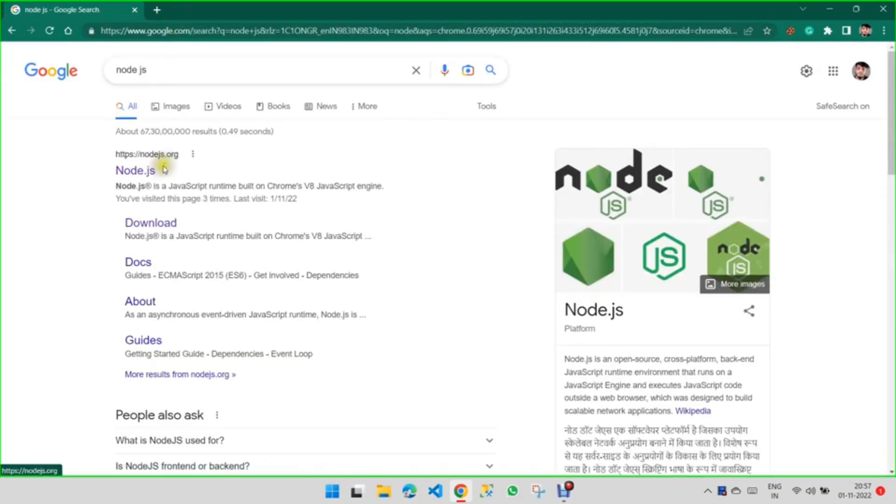
- Open the official Node.js website from the search results and go to its downloads page
left_click(134, 172)
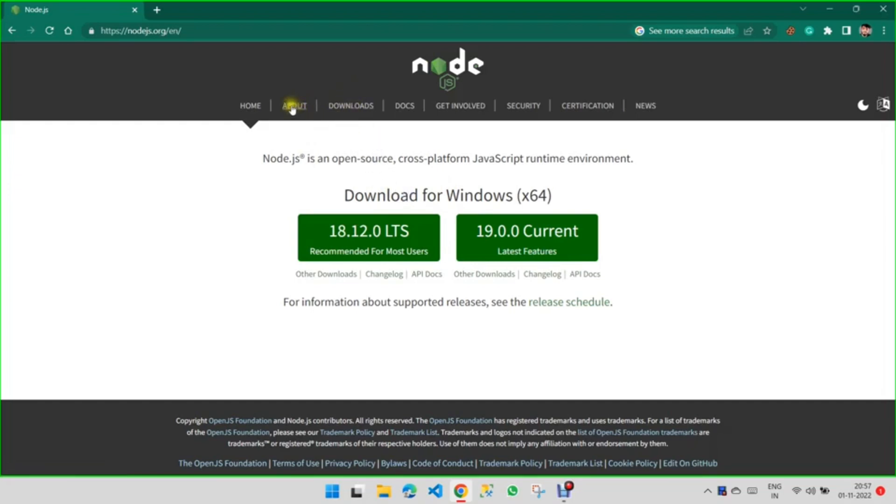
left_click(339, 107)
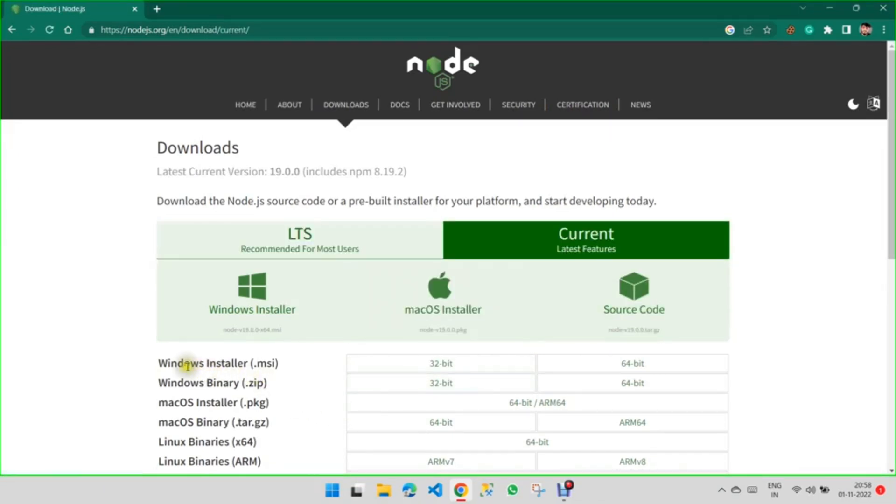
- Examine the available Node.js installers for Windows, macOS and Linux, plus the additional platforms and links on the downloads page
left_click_drag(157, 365, 280, 365)
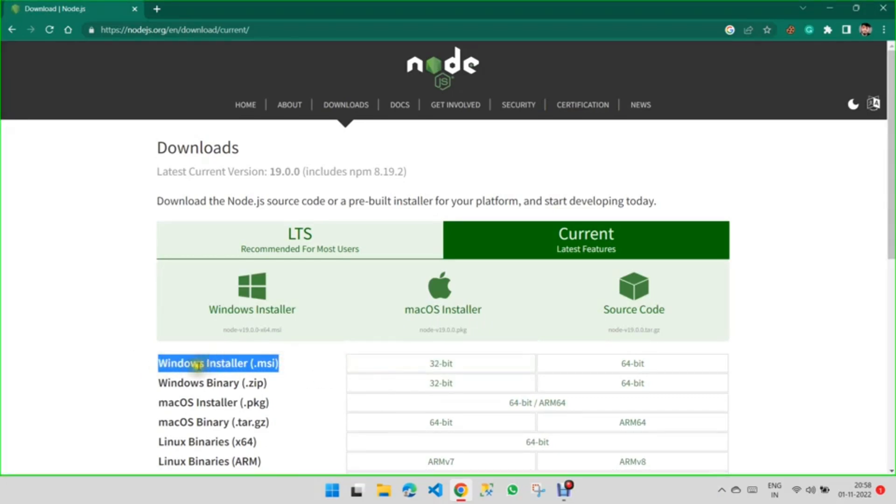
left_click_drag(156, 404, 267, 403)
left_click_drag(152, 399, 280, 416)
left_click(280, 415)
scroll(285, 422, "down", 4)
scroll(282, 418, "down", 4)
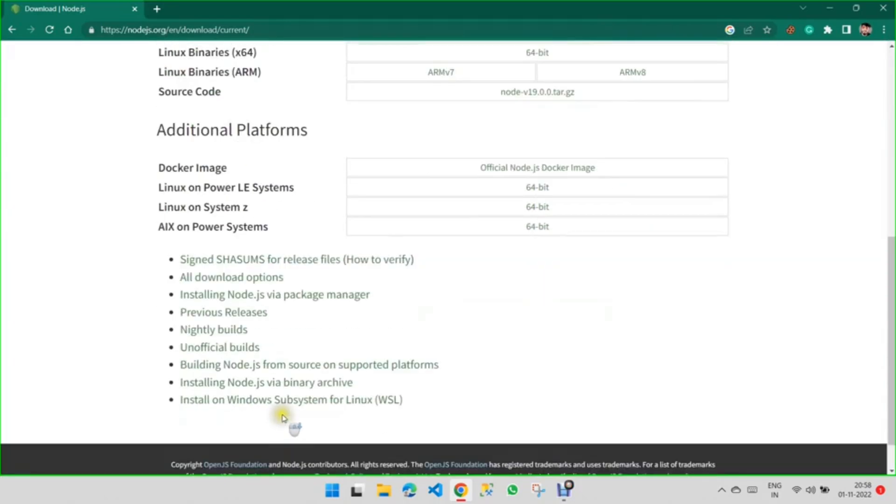
scroll(470, 220, "down", 1)
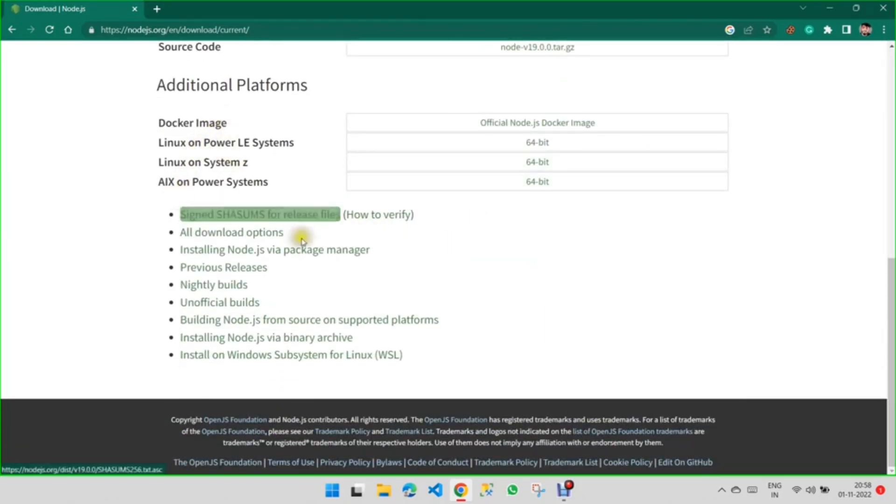
scroll(301, 241, "up", 10)
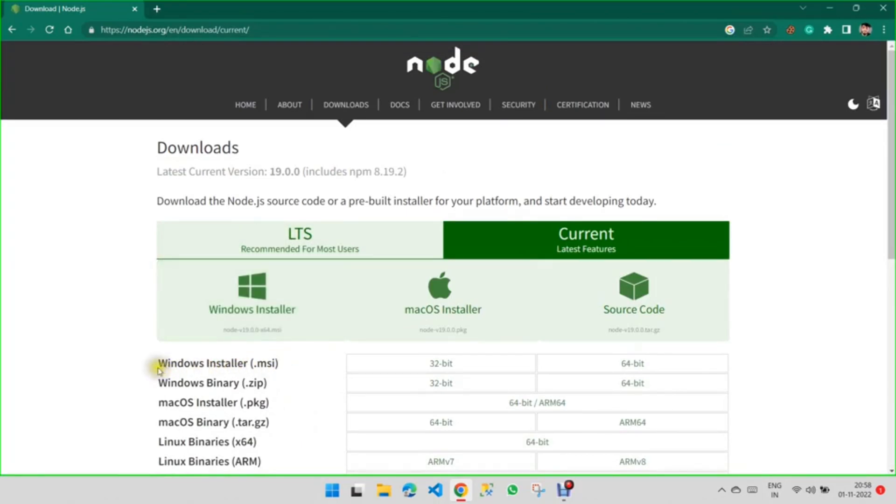
- Download the 64-bit Windows Installer (.msi) for Node.js 19.0.0
left_click_drag(157, 370, 280, 367)
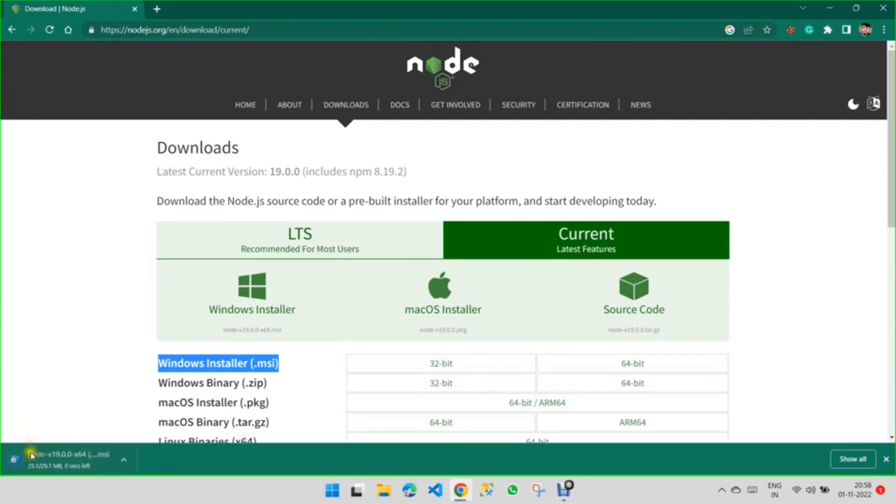
left_click(120, 464)
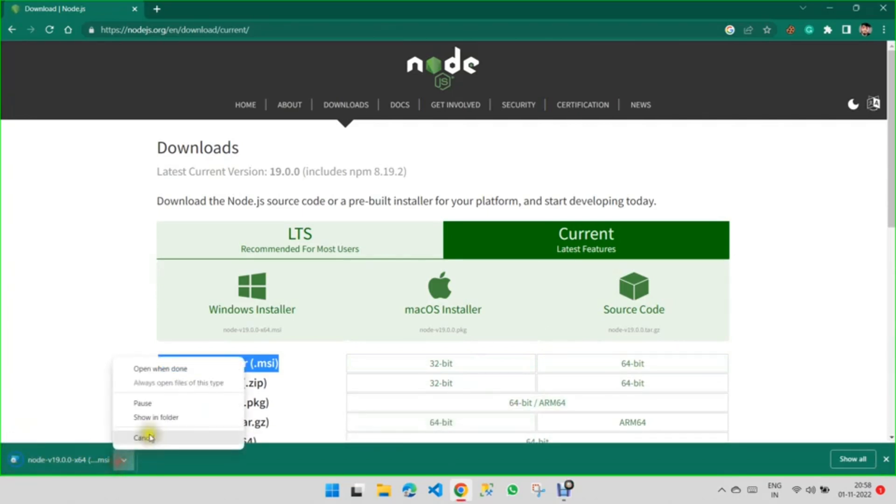
left_click(152, 404)
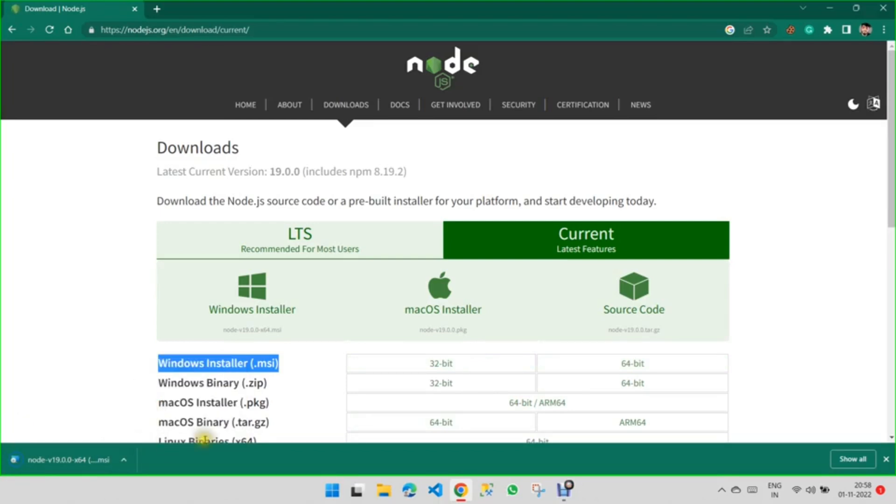
- Minimize the browser and open the Downloads folder in File Explorer
left_click(830, 9)
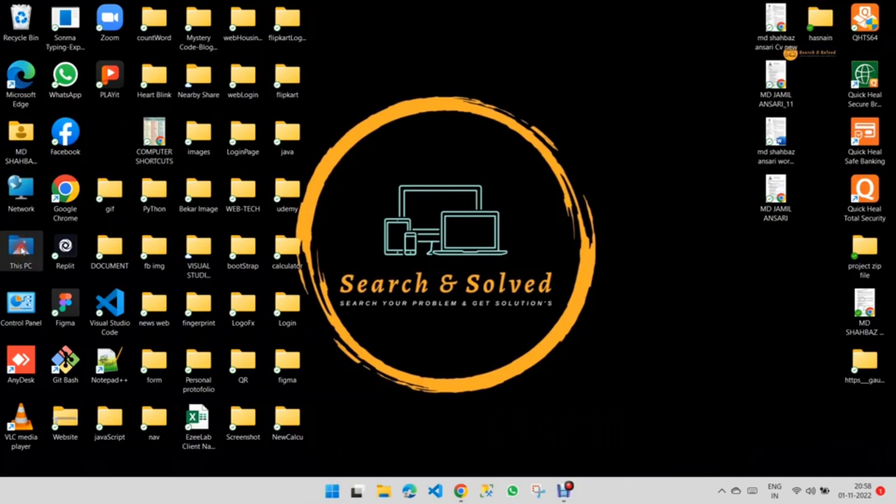
double_click(21, 249)
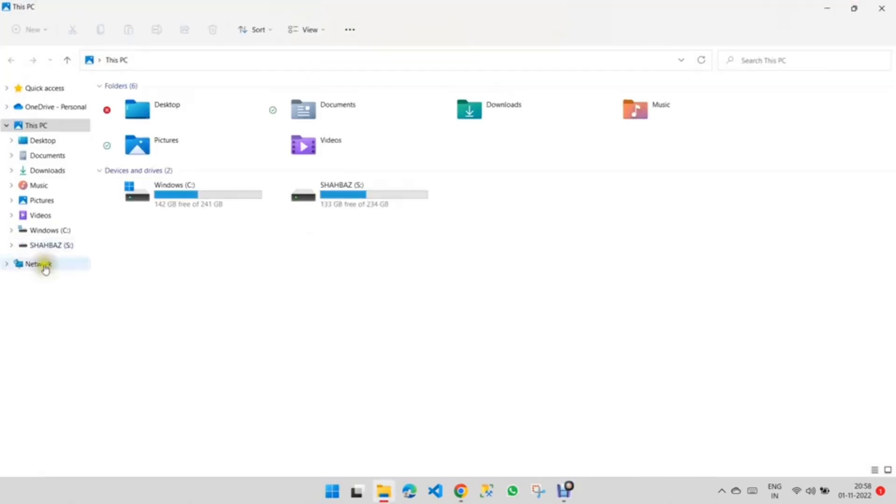
left_click(51, 171)
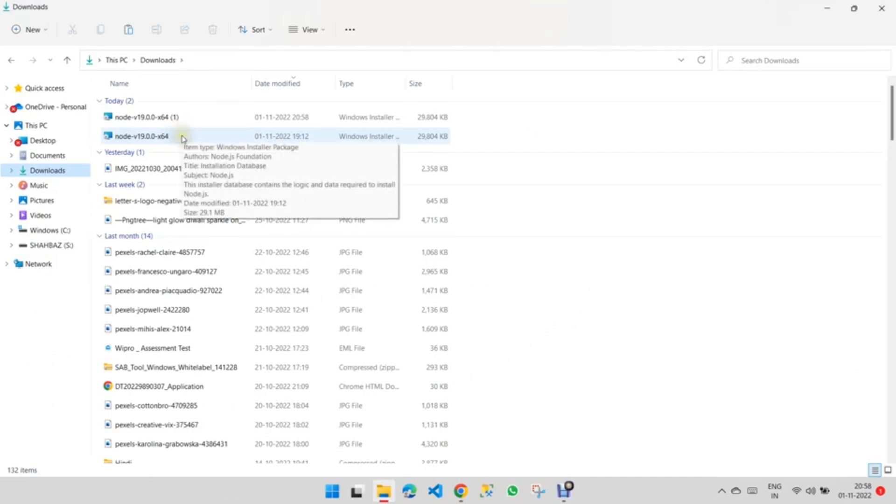
- Switch to Chrome, try to run node-v19.0.0-x64 (1).msi from its downloads list, dismiss the Quick Heal dialogs and close the browser
left_click(461, 491)
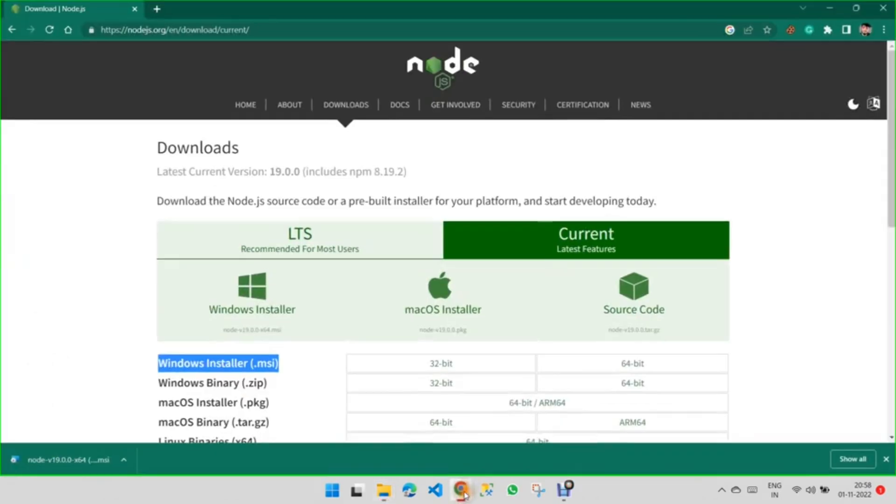
left_click(883, 30)
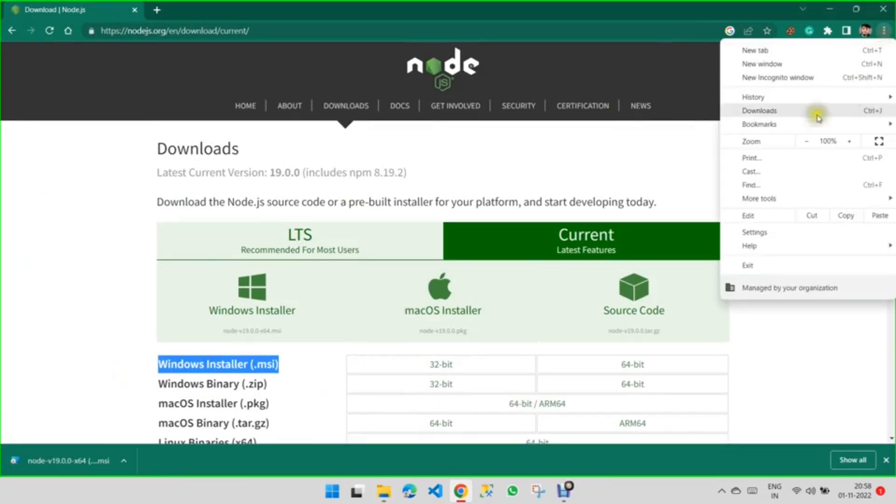
left_click(781, 112)
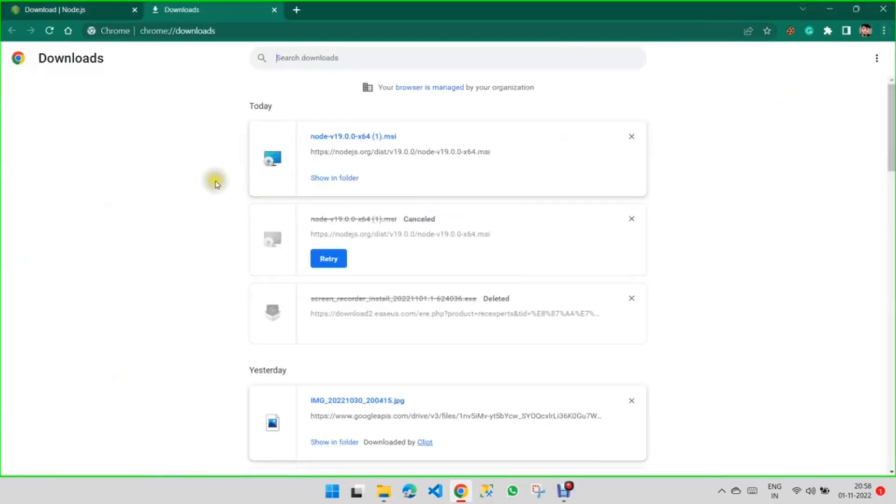
left_click(351, 142)
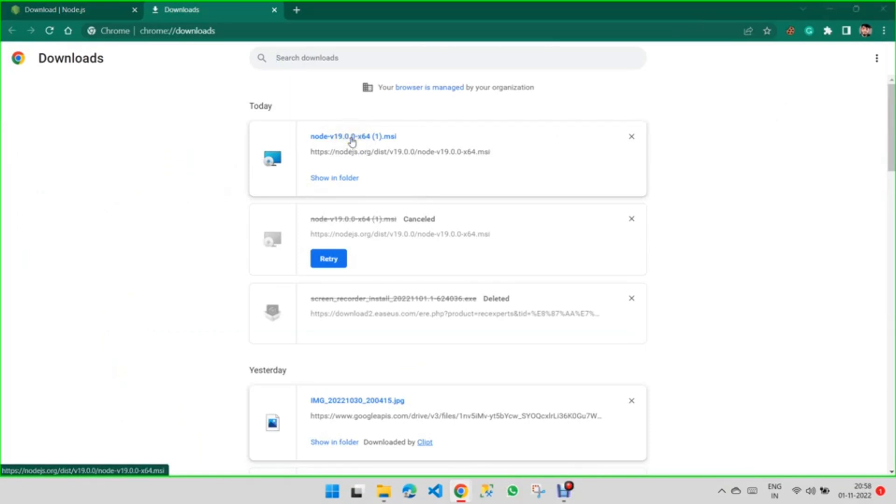
left_click(351, 136)
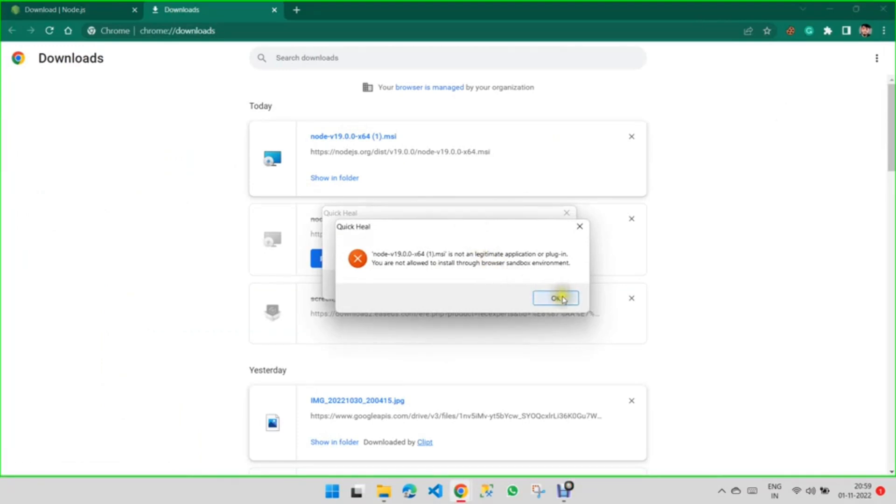
left_click(558, 298)
left_click(566, 213)
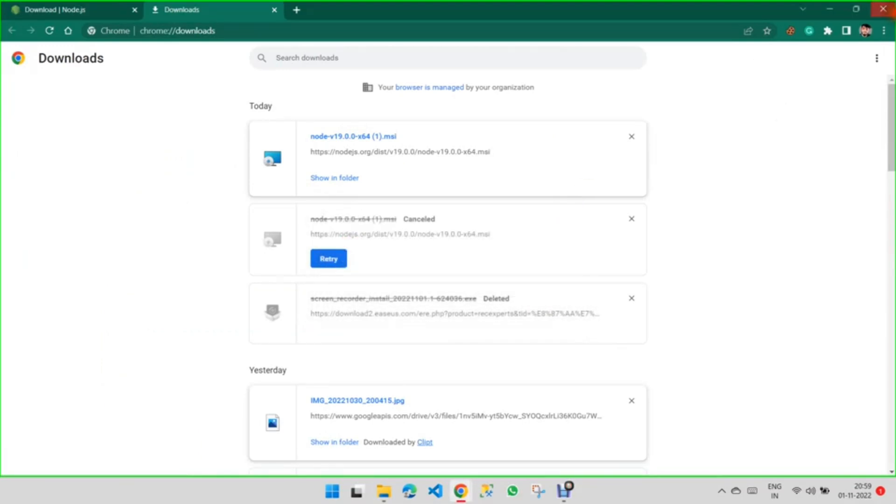
left_click(892, 11)
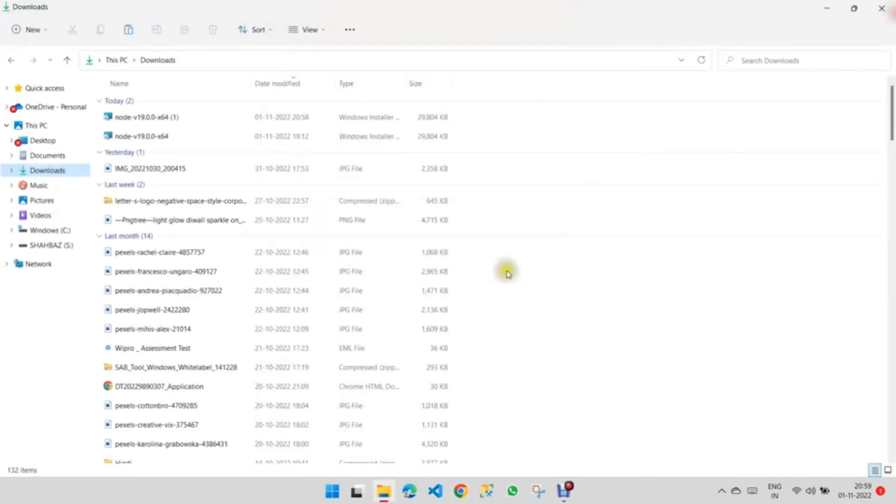
- Launch the node-v19.0.0-x64 installer from the Downloads folder and accept the terms of the License Agreement
double_click(186, 136)
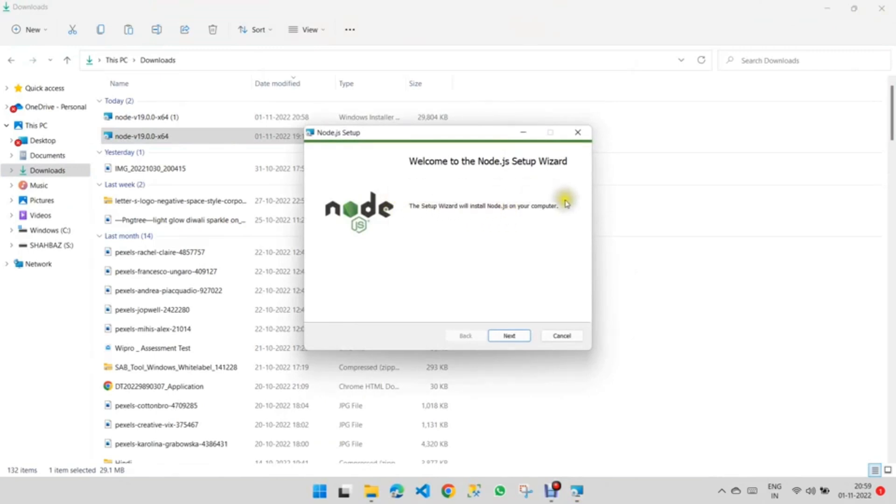
left_click(518, 335)
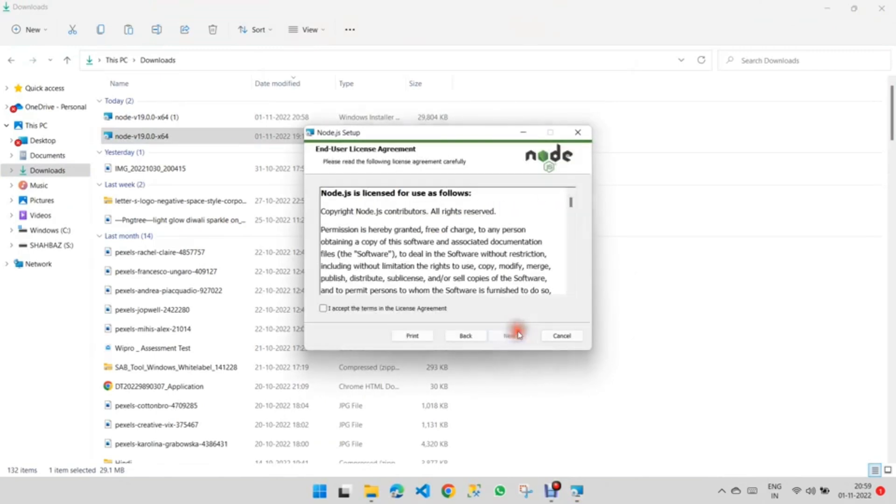
left_click(322, 309)
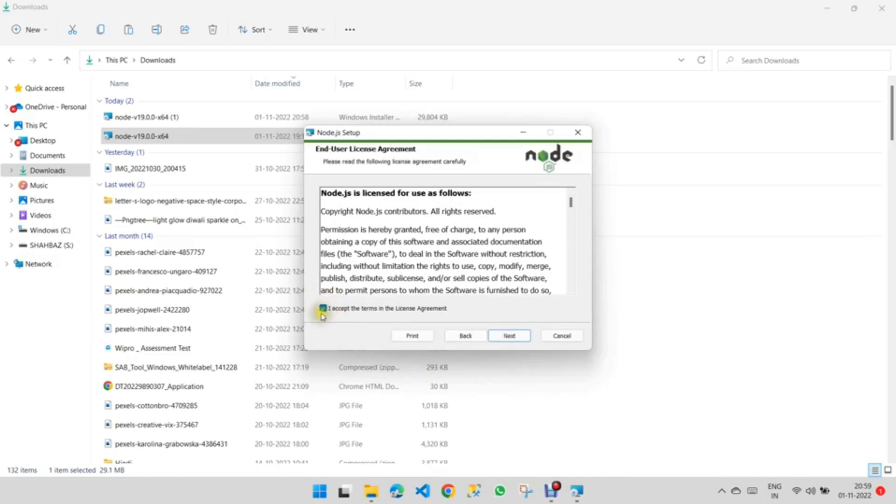
left_click(508, 337)
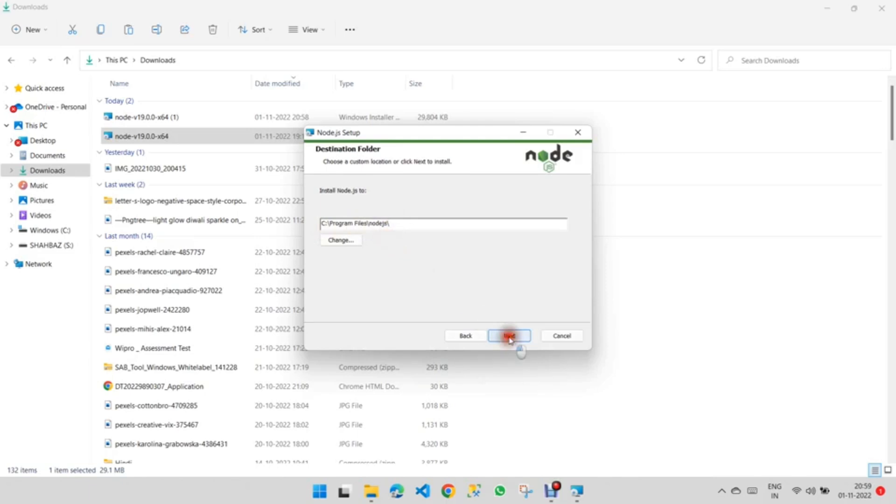
- Keep the default destination folder and features, and enable automatic installation of the necessary tools for native modules
left_click(510, 336)
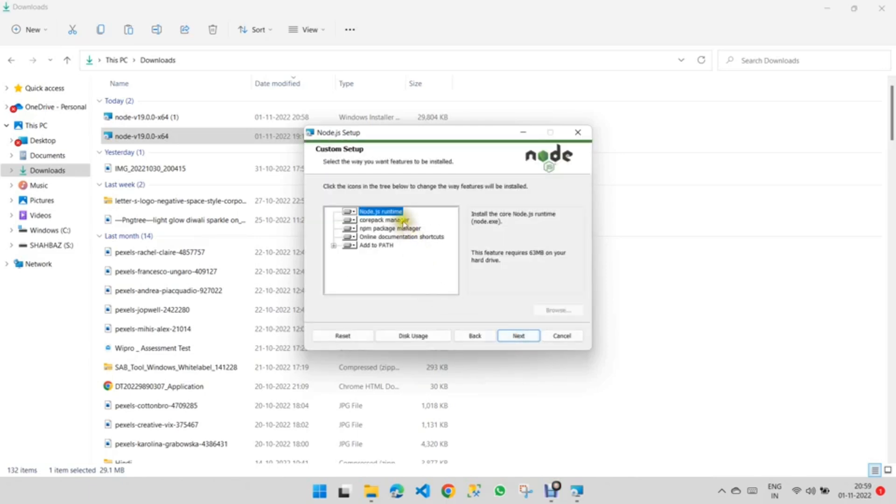
left_click(523, 336)
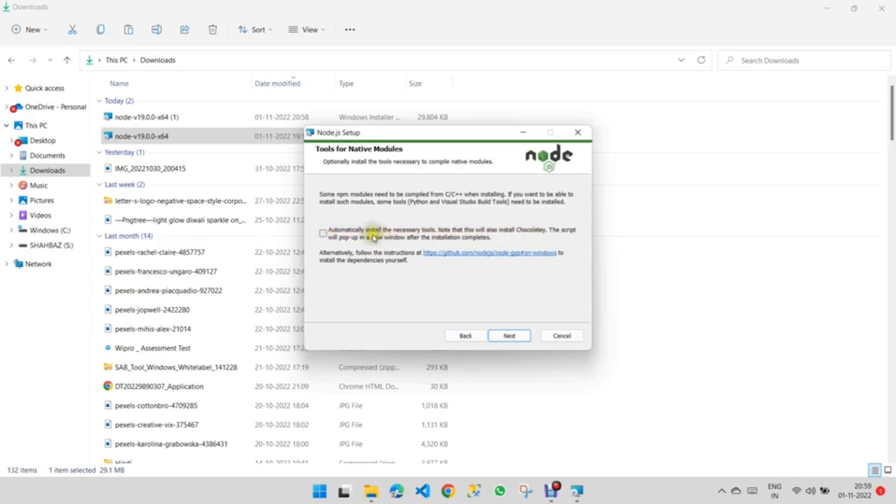
left_click(324, 233)
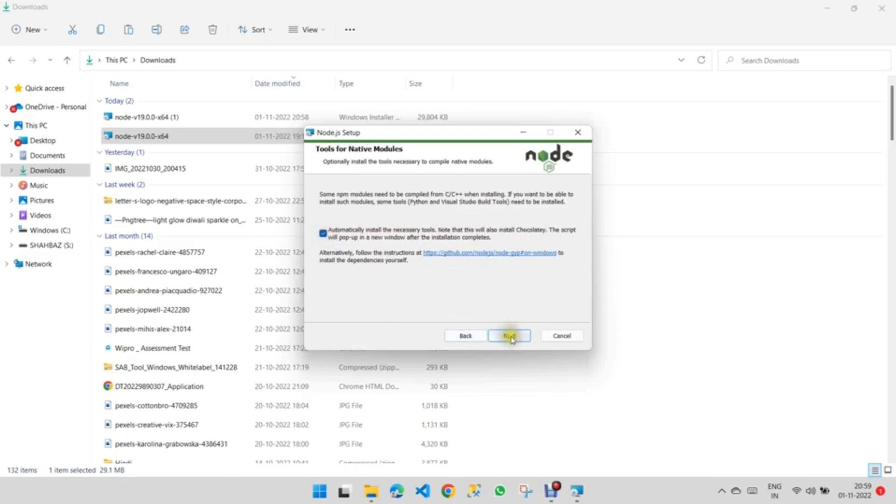
left_click(510, 336)
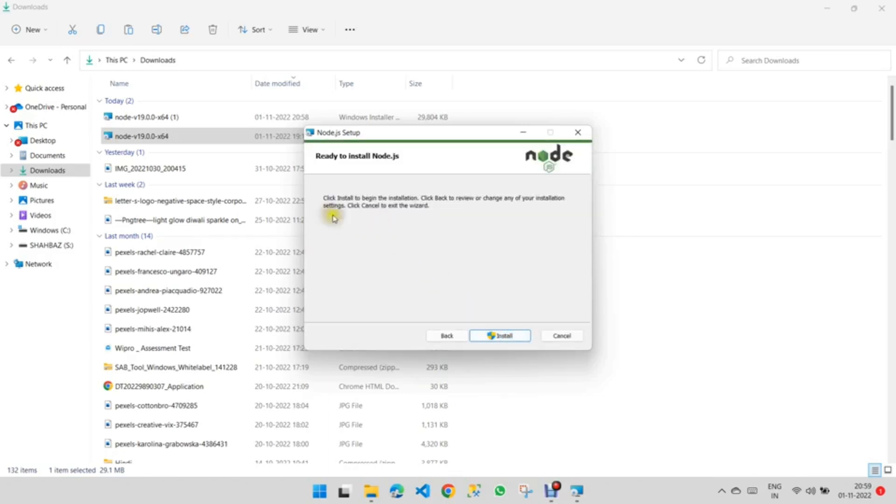
- Install Node.js and finish the Setup Wizard
left_click(517, 335)
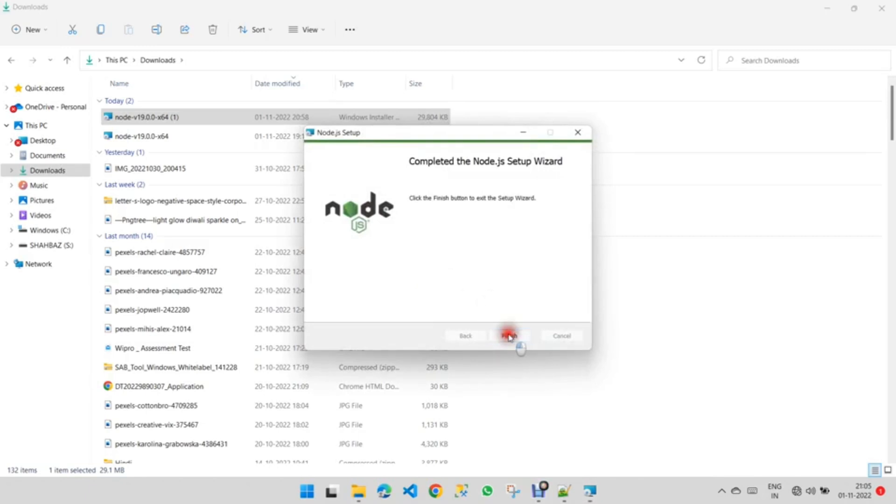
left_click(509, 336)
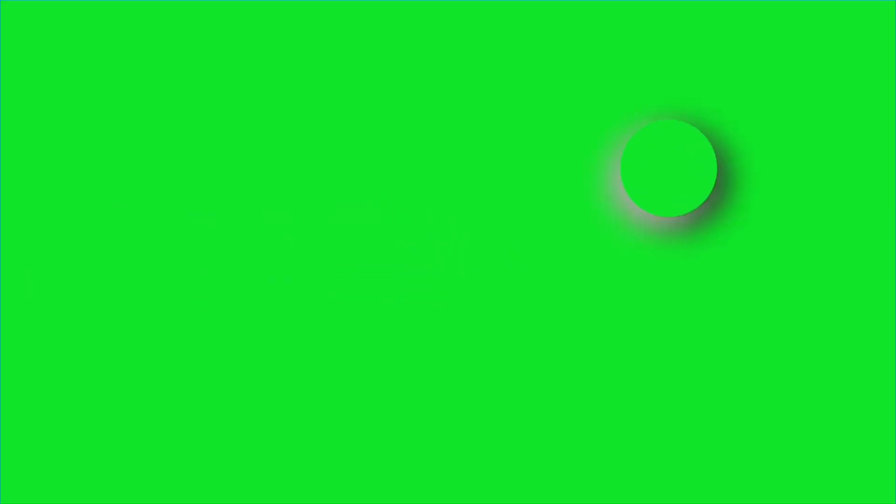